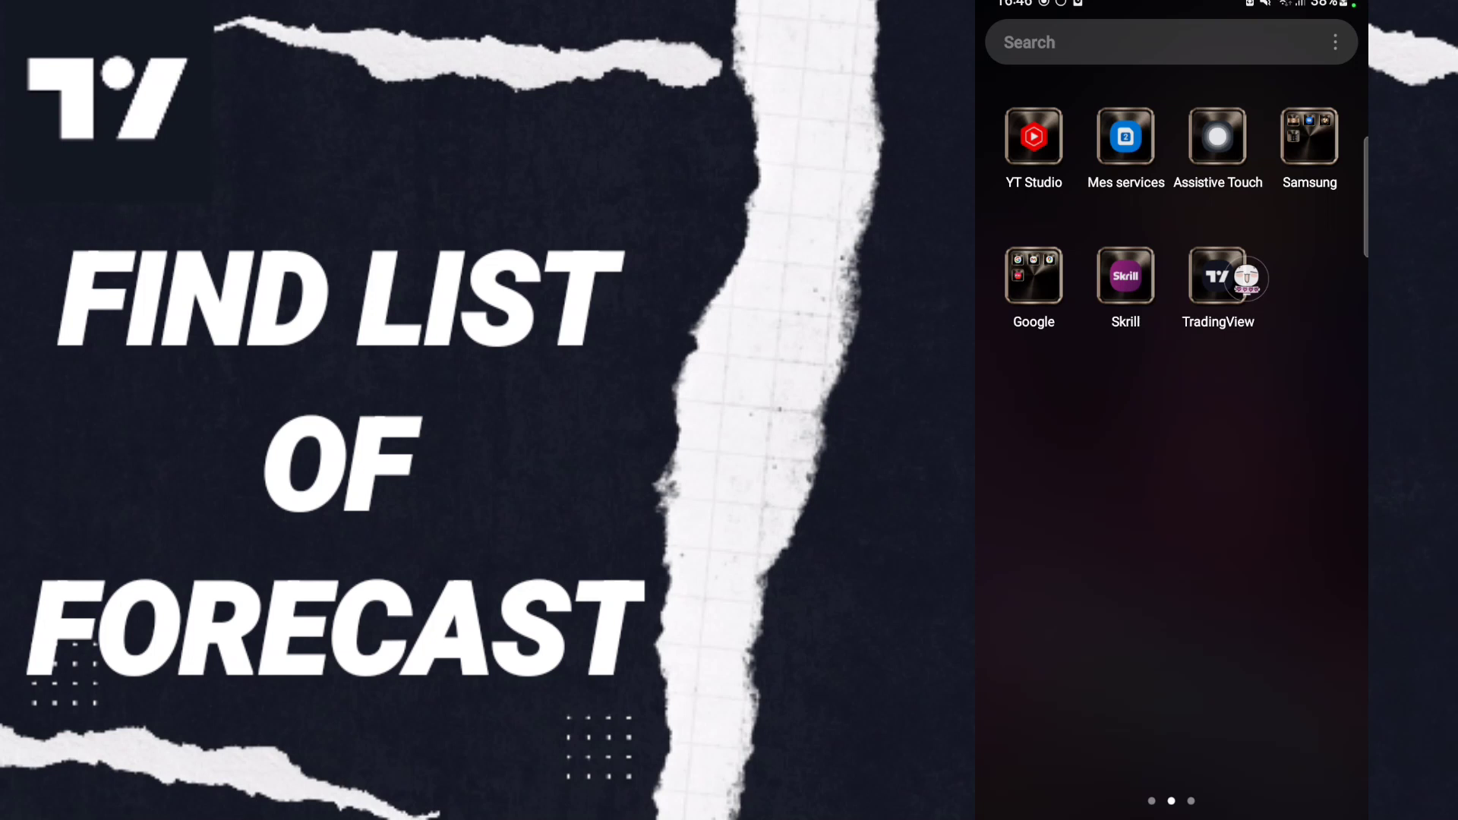
Open Apple Inc's AAPL chart from the watchlist and show its More options menu
click(1218, 276)
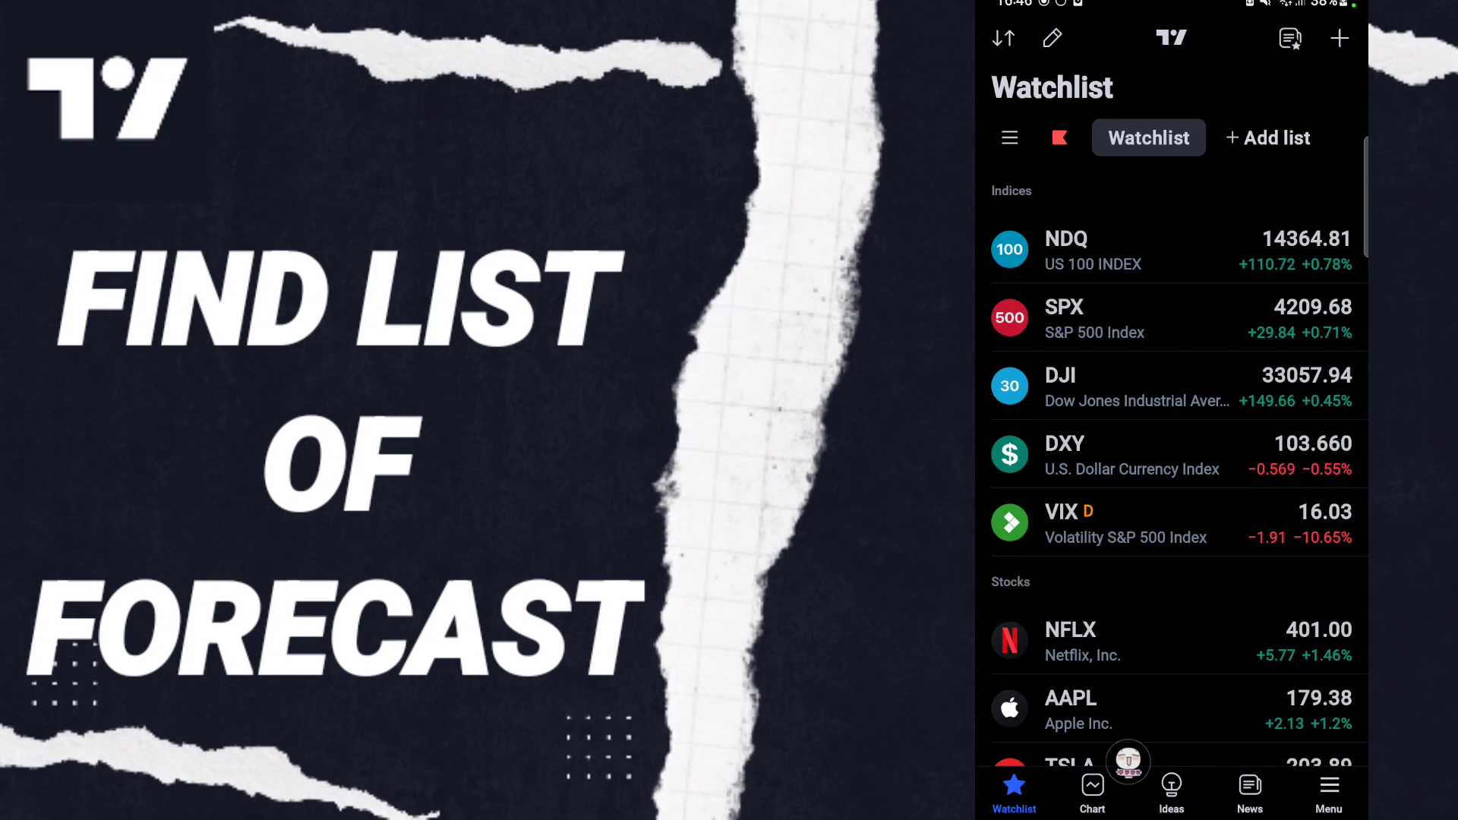
click(1342, 719)
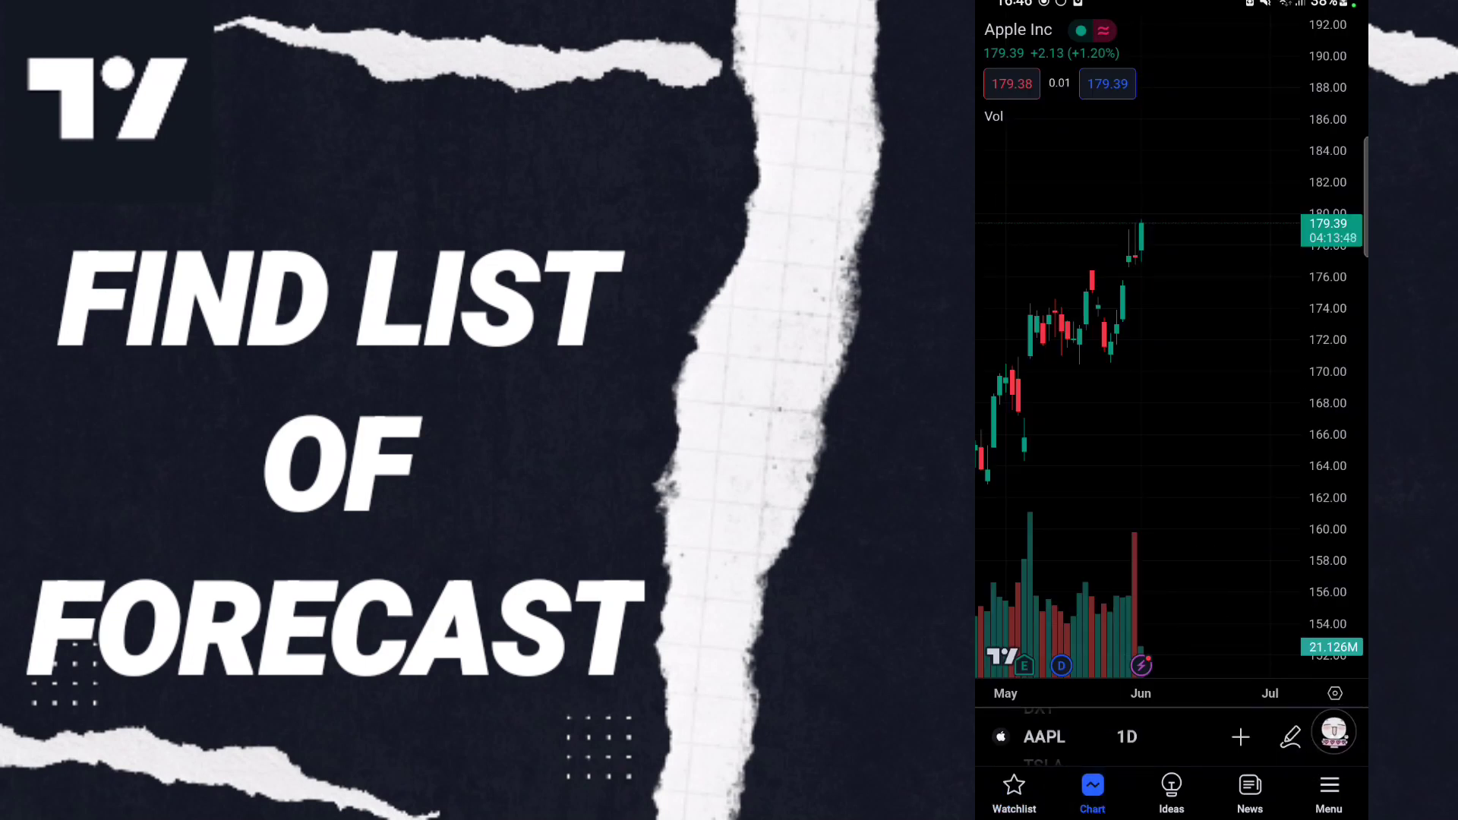
click(1338, 737)
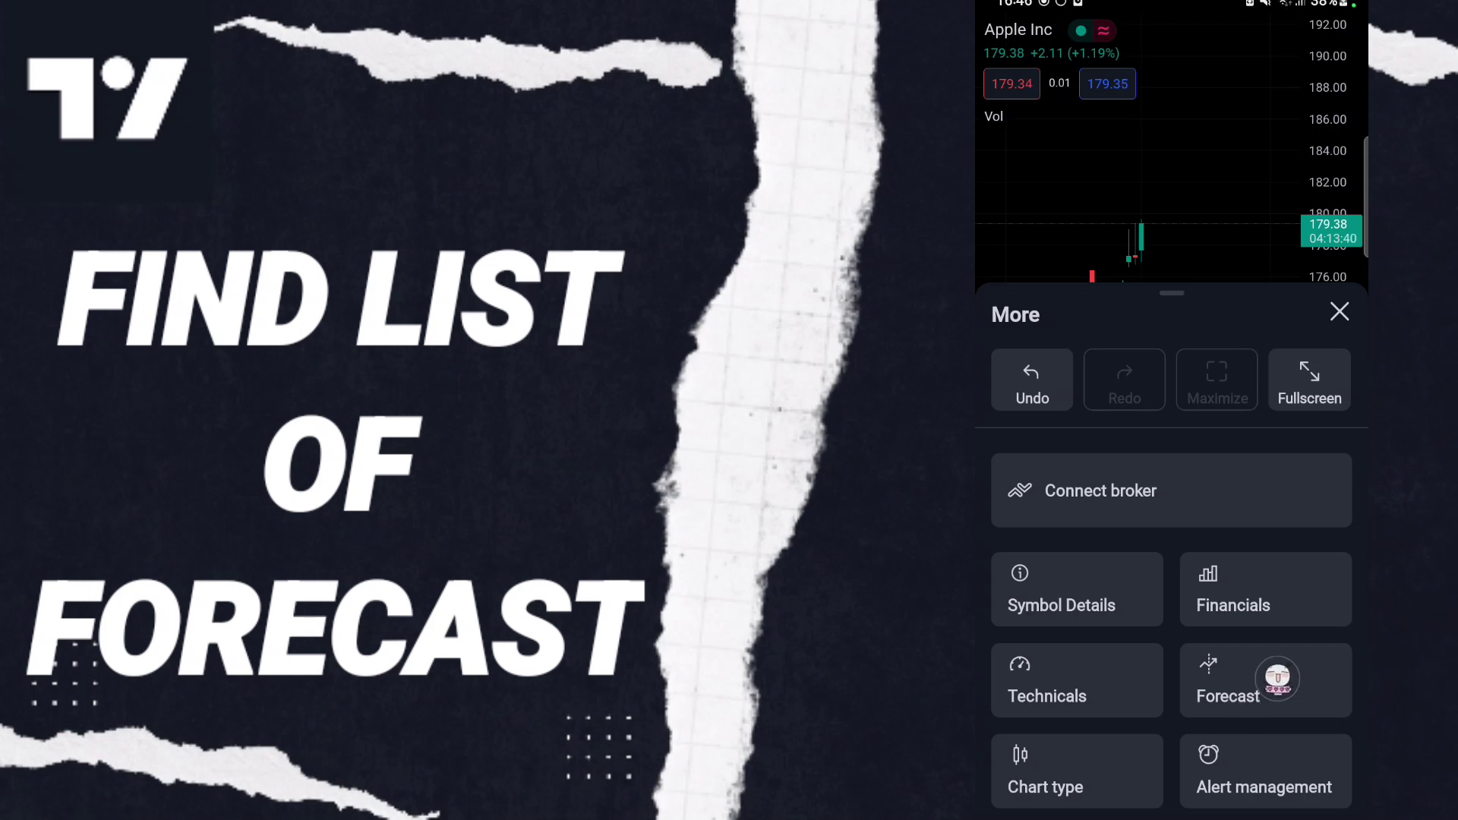
View Apple's Forecast page with its 181.03 USD price target, then pull down the notification shade
click(1276, 679)
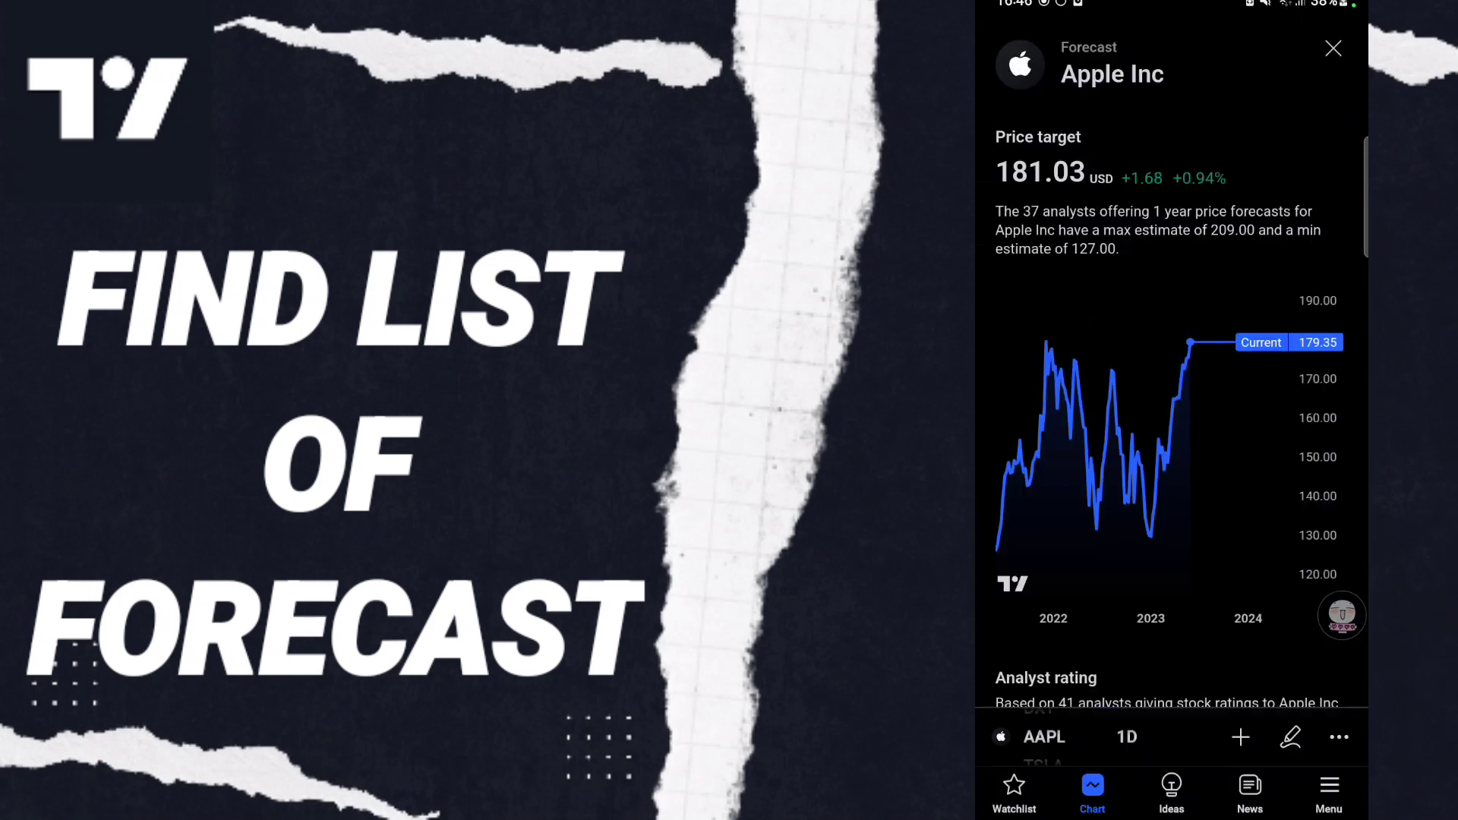
scroll(1342, 616, down, 10)
scroll(1343, 616, down, 5)
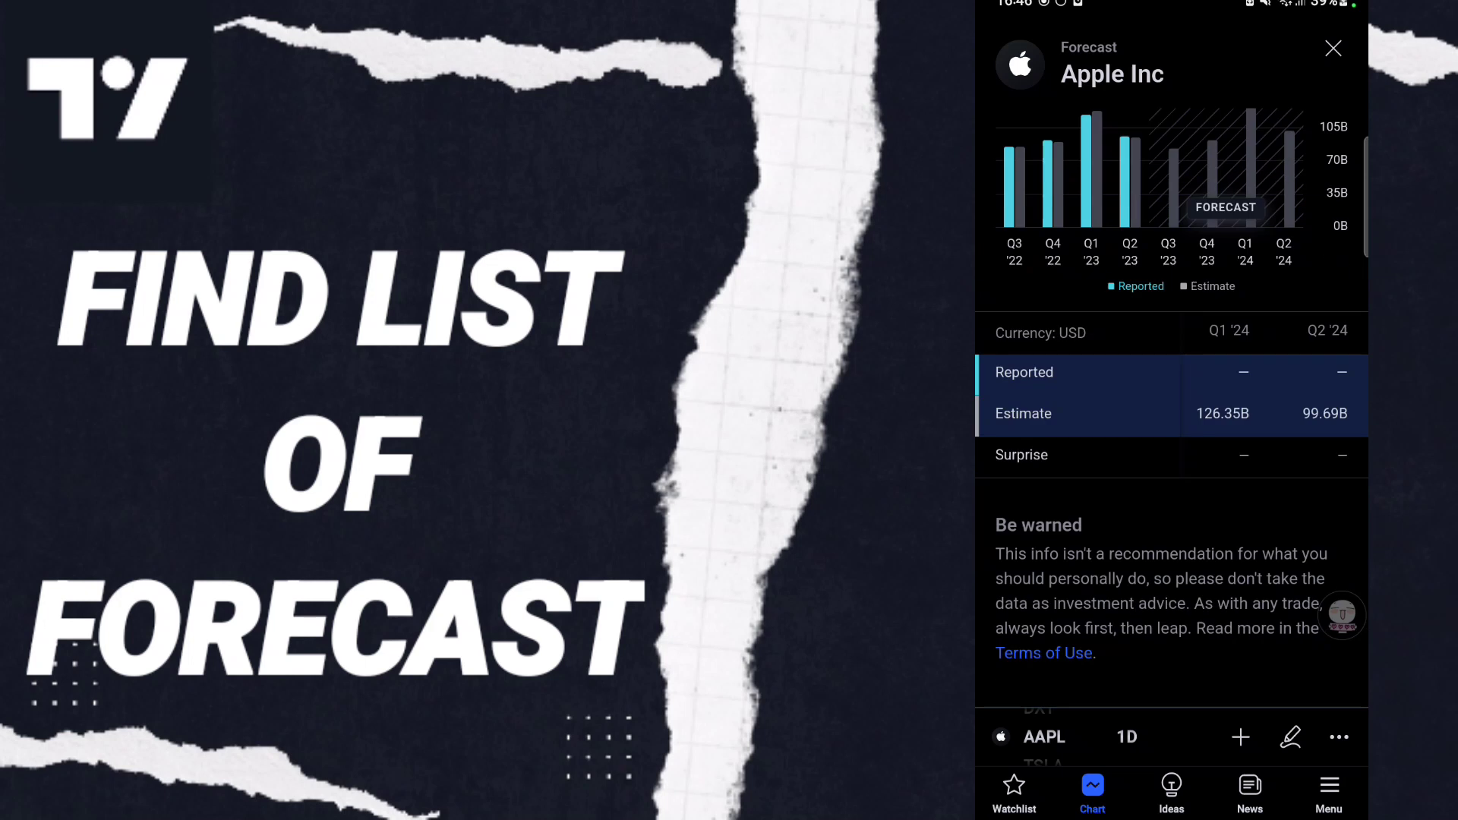
scroll(1341, 615, up, 15)
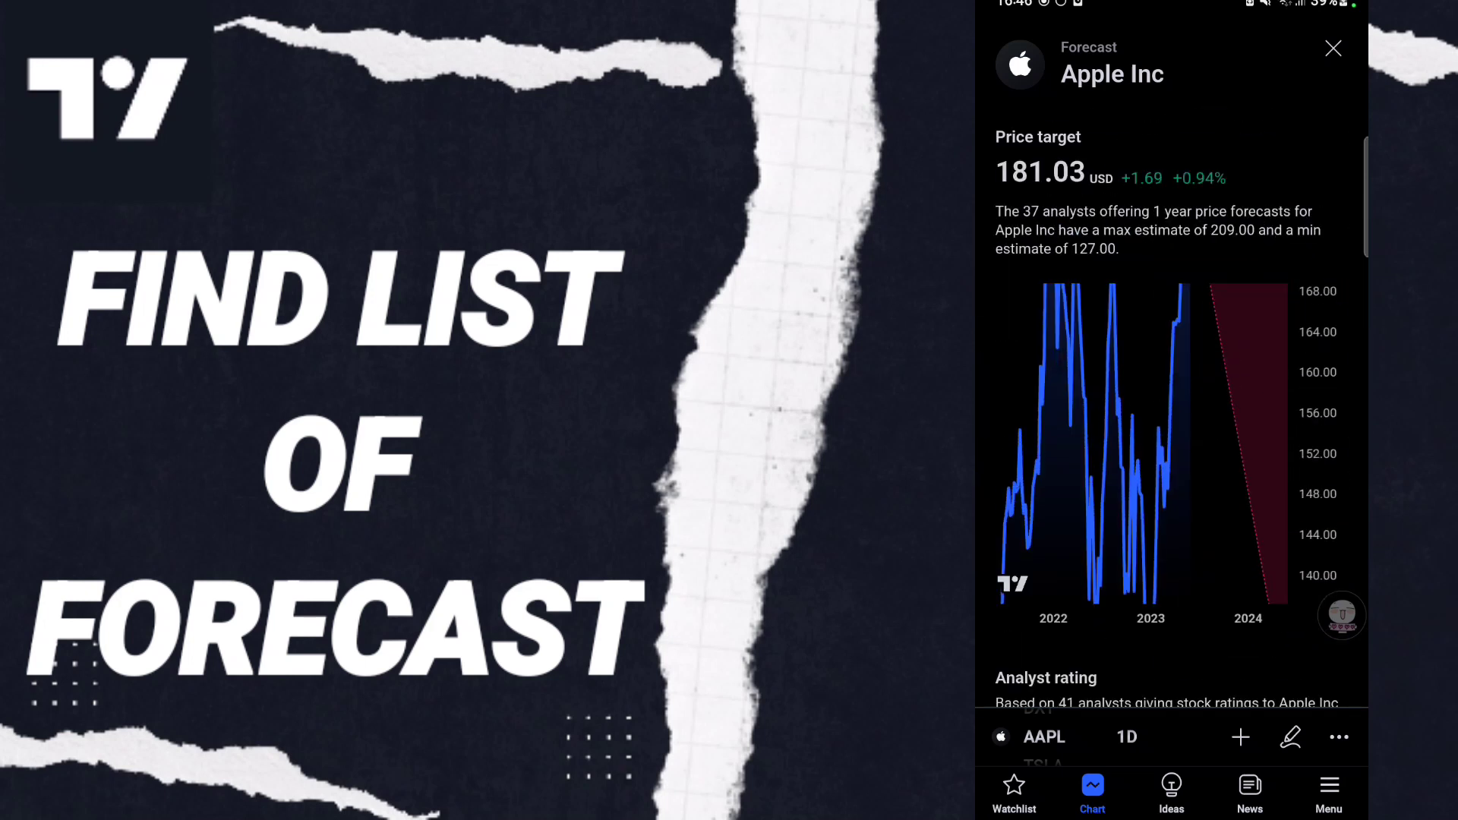
scroll(1170, 456, down, 5)
scroll(1171, 455, down, 5)
scroll(1171, 455, down, 5)
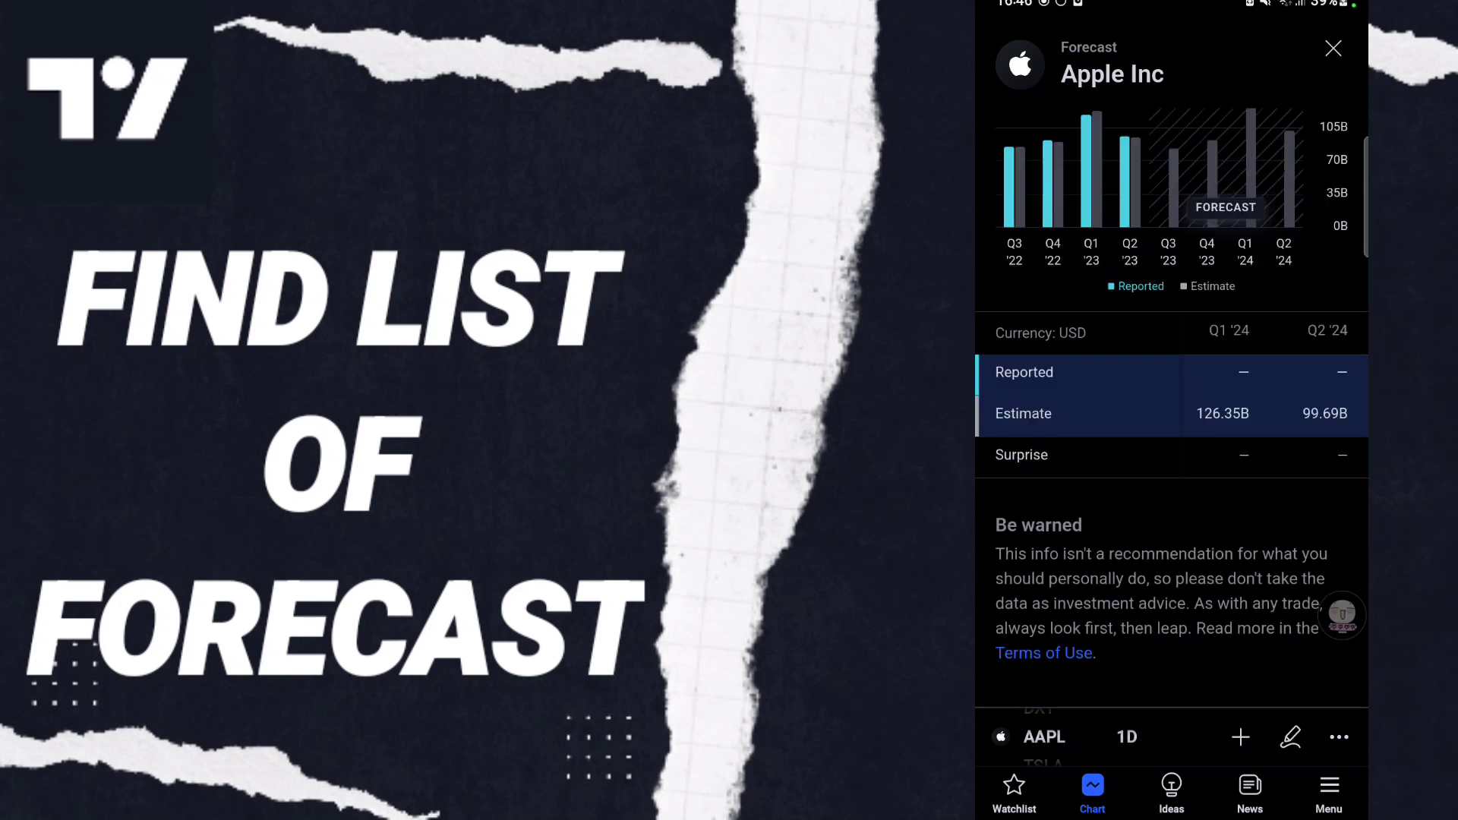
scroll(1342, 616, up, 2)
scroll(1341, 615, up, 5)
scroll(1342, 614, up, 5)
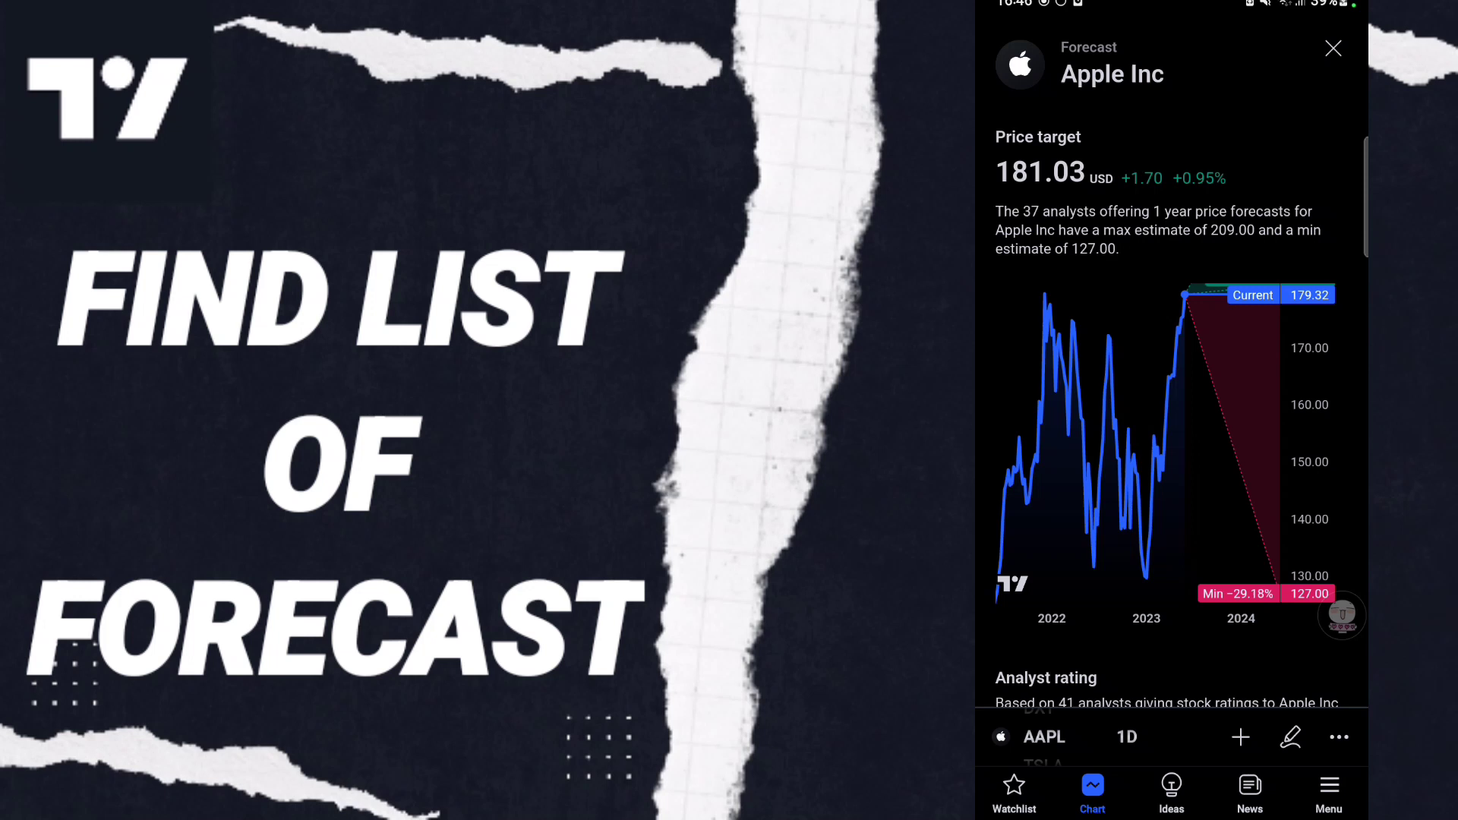
drag(1171, 5, 1171, 455)
drag(1171, 683, 1171, 115)
scroll(1171, 410, down, 5)
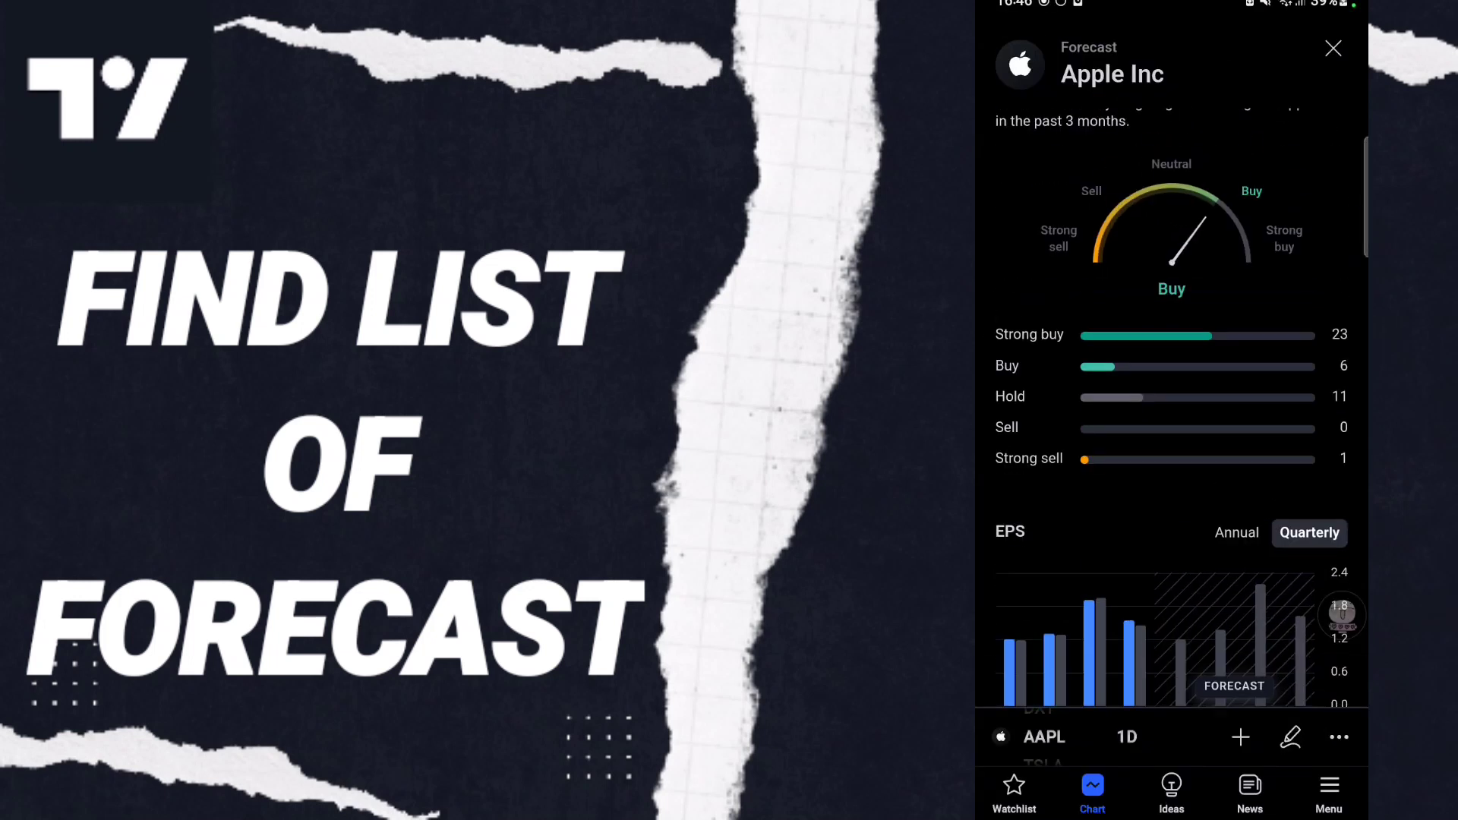
scroll(1171, 410, down, 5)
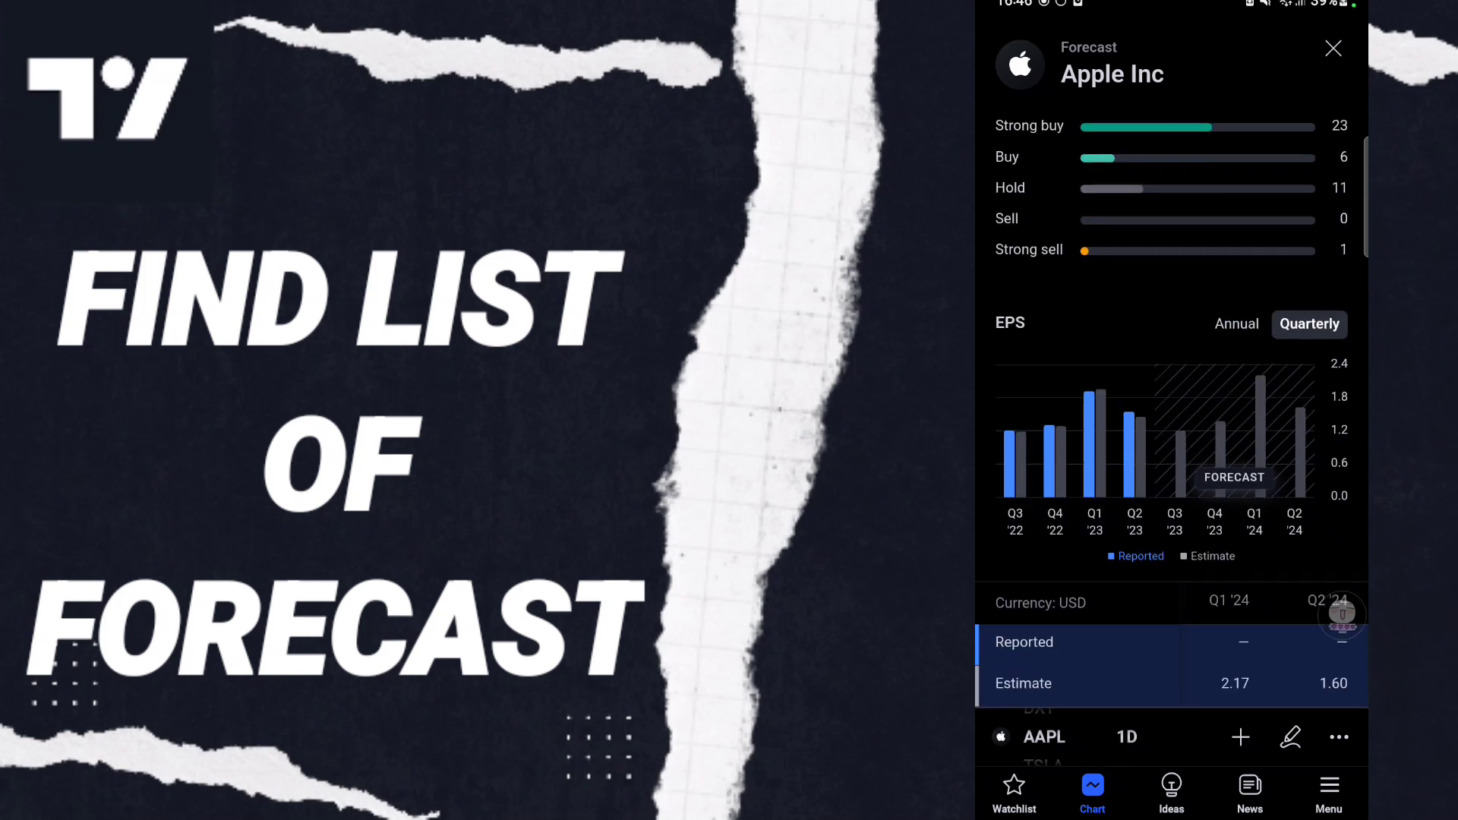
drag(1170, 6, 1172, 570)
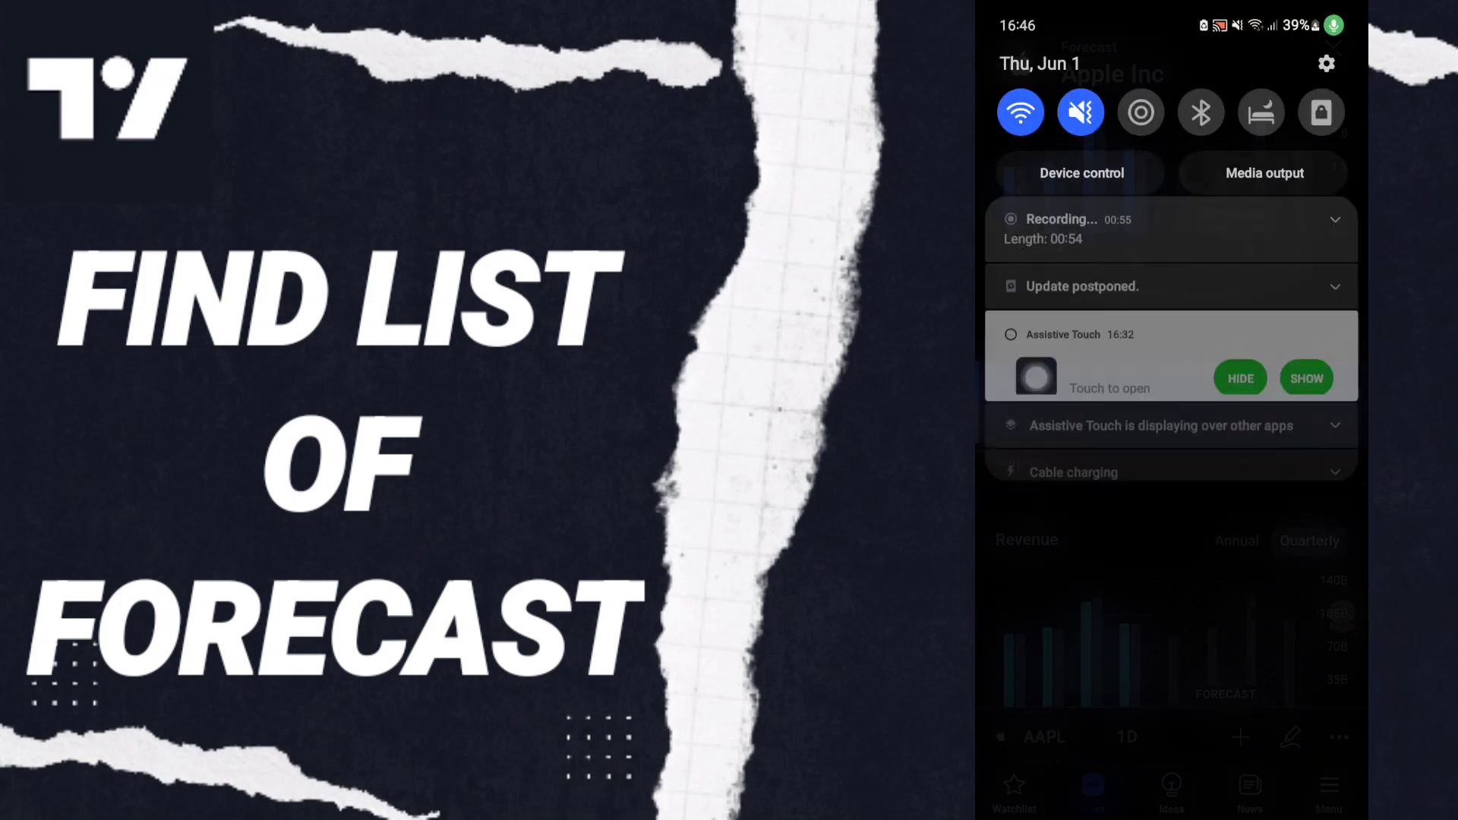